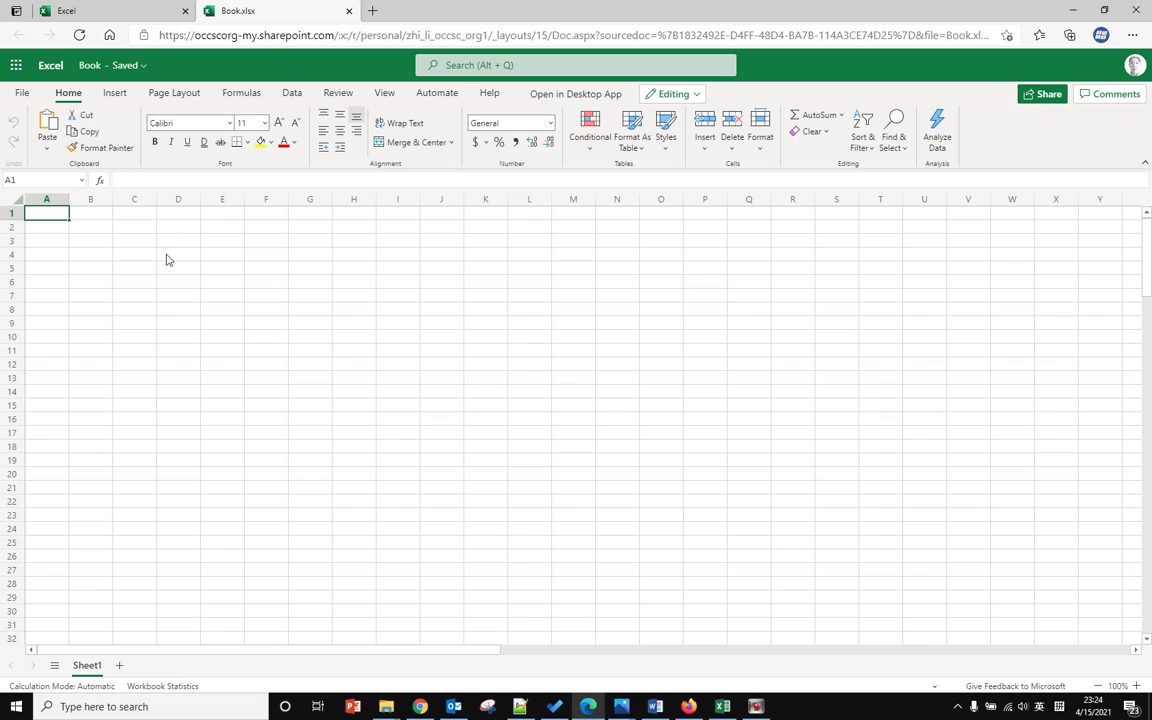
Insert a table with a header row starting at cell B3
{"action": "left_click", "coordinate": [95, 241]}
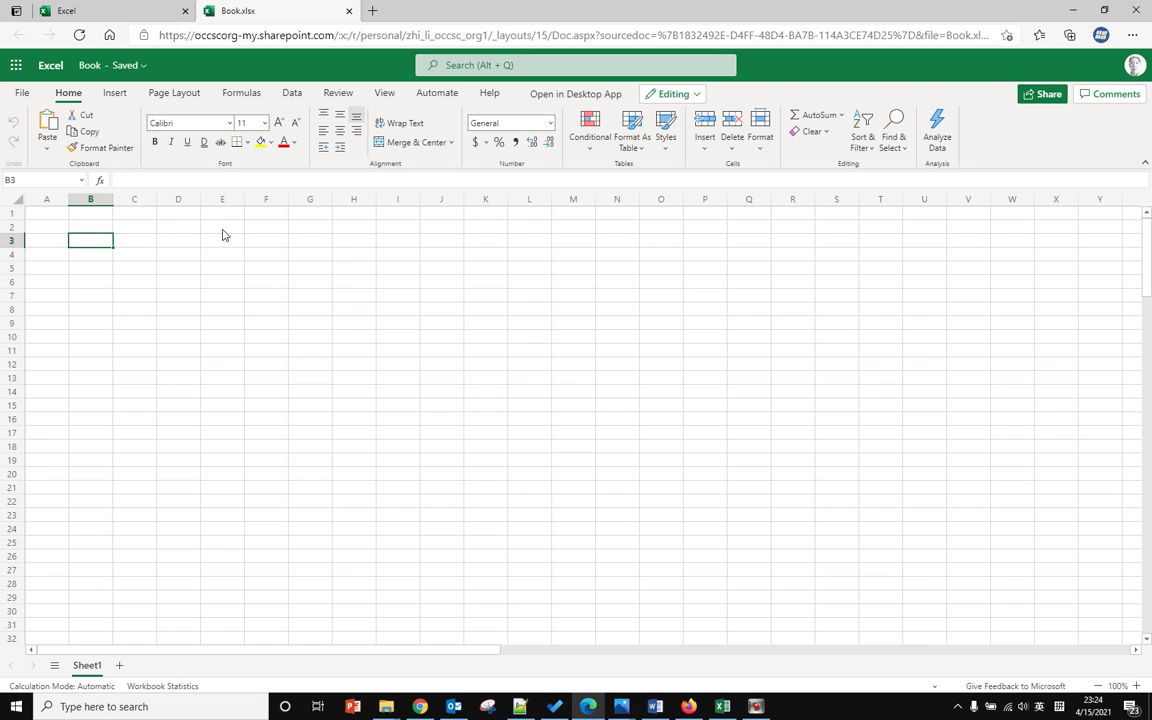
{"action": "left_click", "coordinate": [115, 93]}
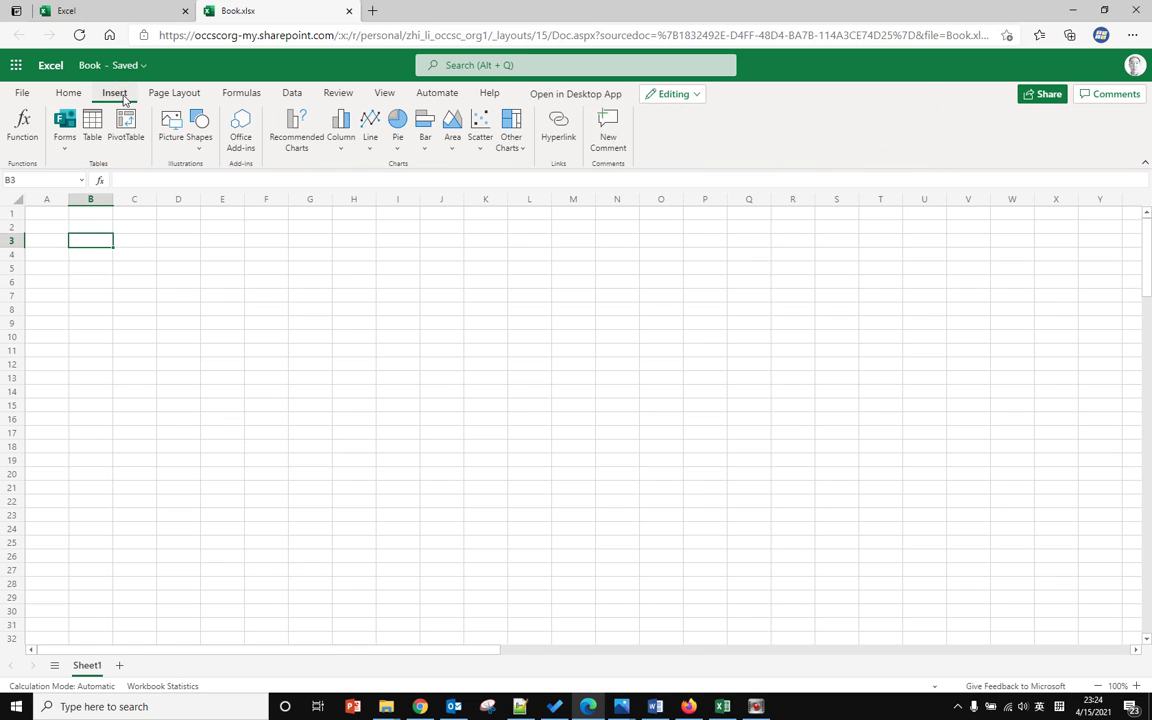
{"action": "left_click", "coordinate": [93, 145]}
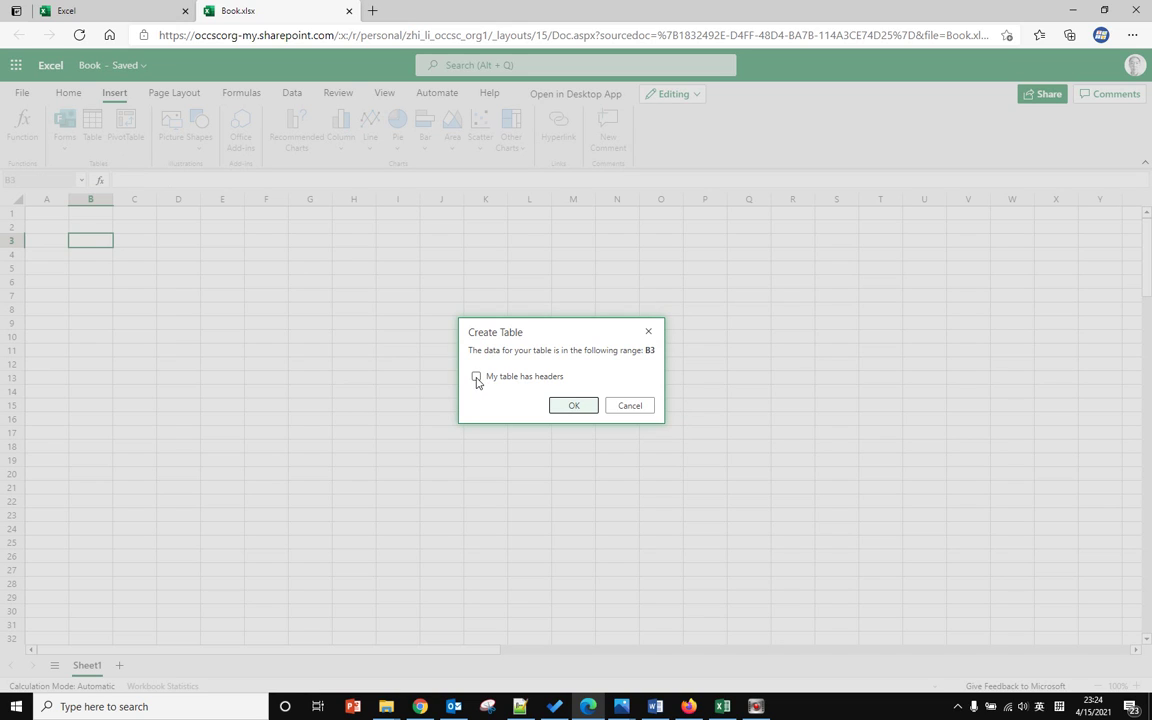
{"action": "left_click", "coordinate": [476, 378]}
{"action": "left_click", "coordinate": [574, 406]}
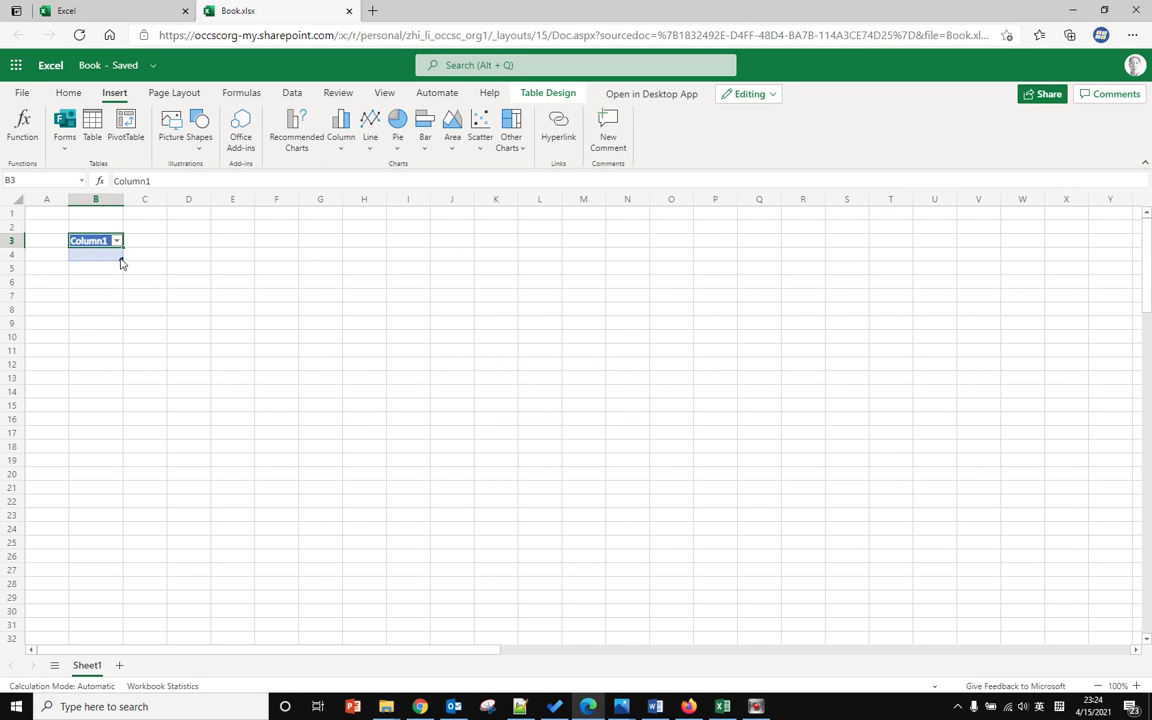
Extend the table to B3:D9 and rename headers B3 and C3 to ID and Name
{"action": "left_click_drag", "start_coordinate": [121, 258], "coordinate": [203, 326]}
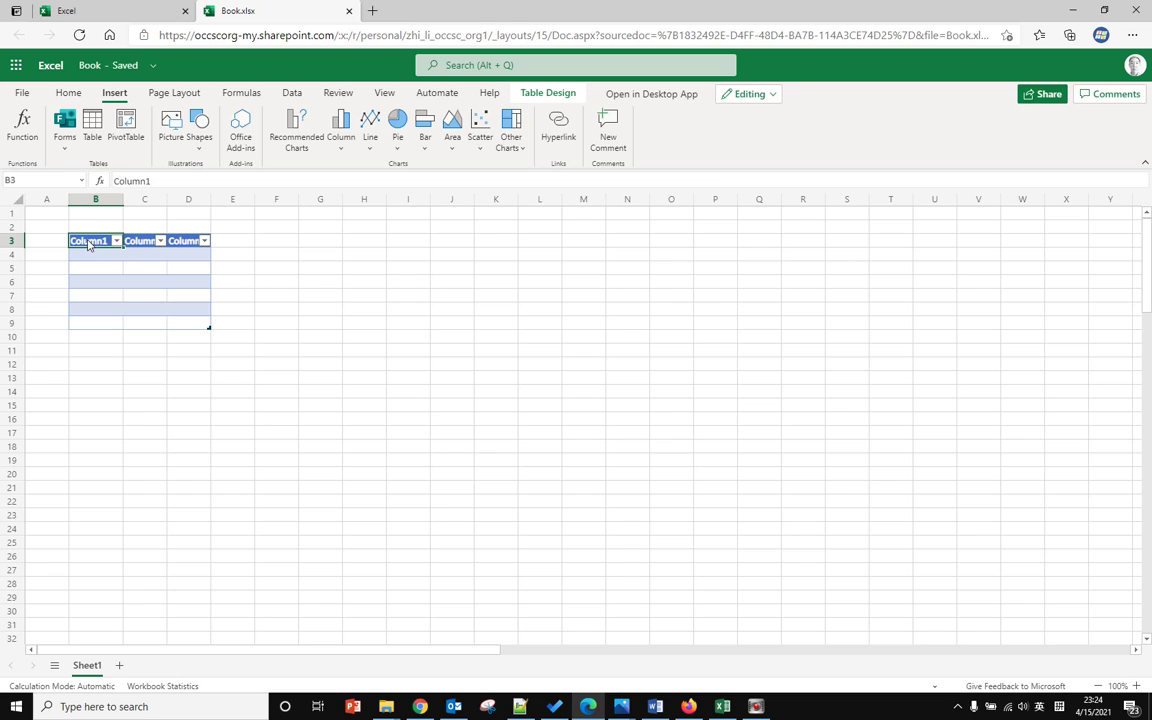
{"action": "double_click", "coordinate": [88, 242]}
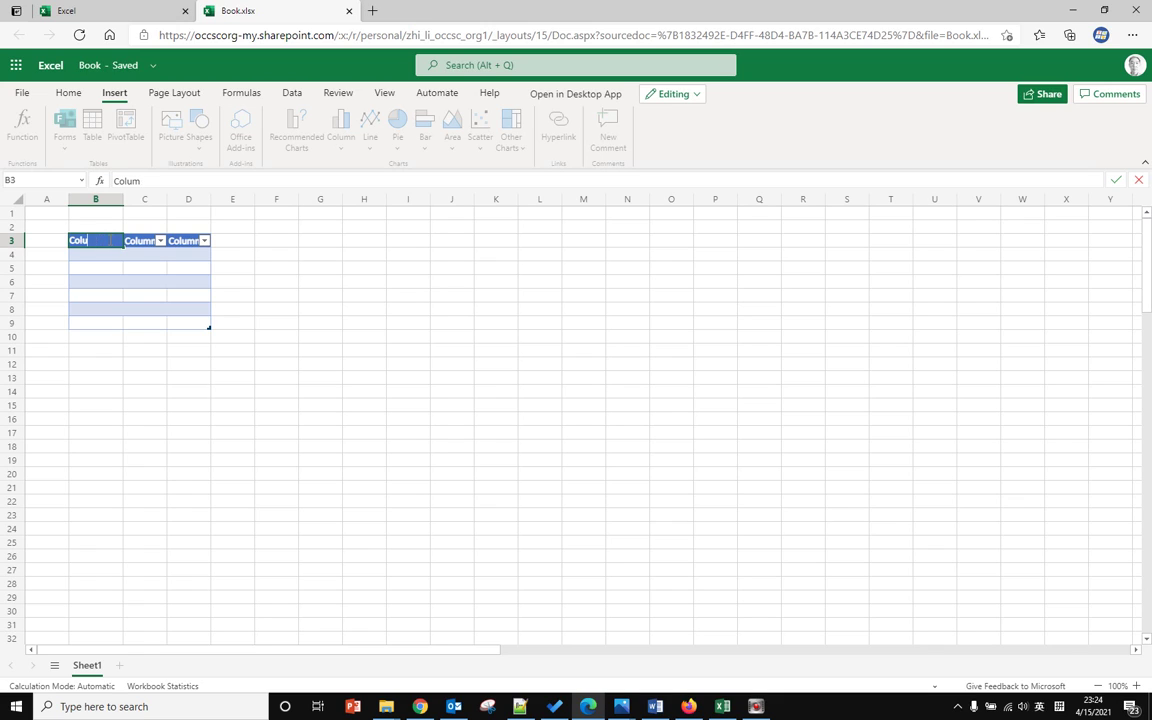
{"action": "key", "text": "BackSpace"}
{"action": "key", "text": "BackSpace"}
{"action": "key", "text": "BackSpace"}
{"action": "key", "text": "BackSpace"}
{"action": "double_click", "coordinate": [136, 240]}
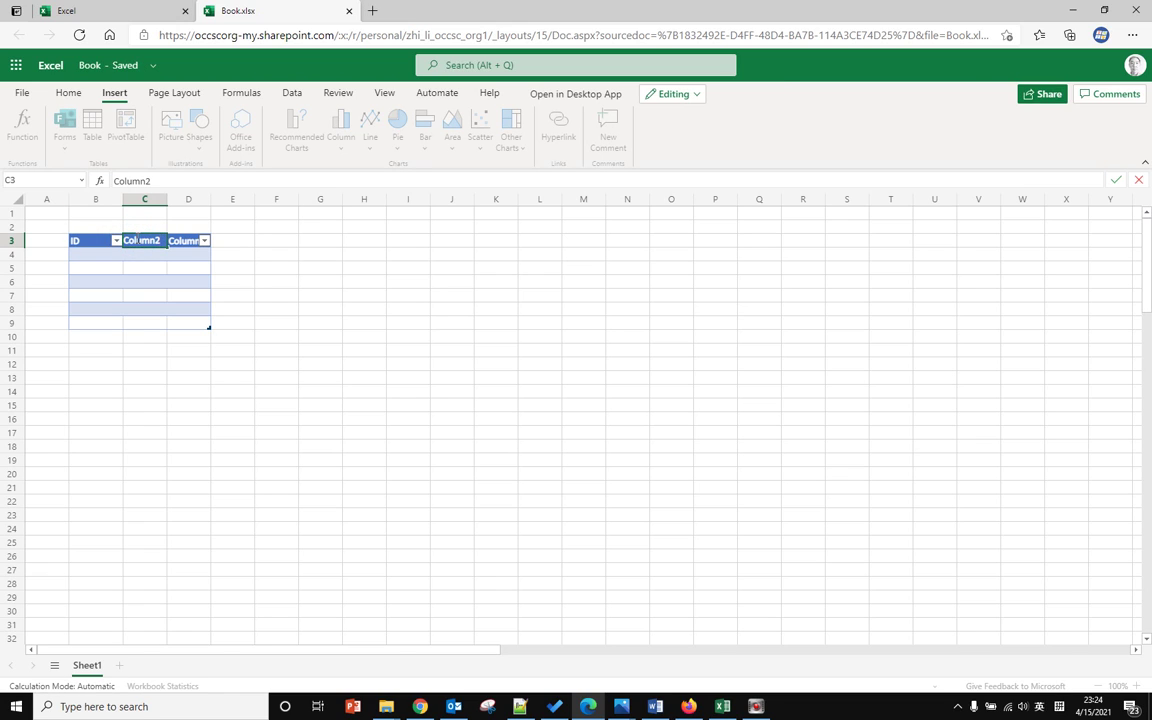
{"action": "key", "text": "BackSpace"}
{"action": "key", "text": "BackSpace"}
{"action": "key", "text": "BackSpace"}
{"action": "key", "text": "BackSpace"}
{"action": "key", "text": "BackSpace"}
{"action": "key", "text": "BackSpace"}
{"action": "type", "text": "Name"}
{"action": "left_click", "coordinate": [181, 292]}
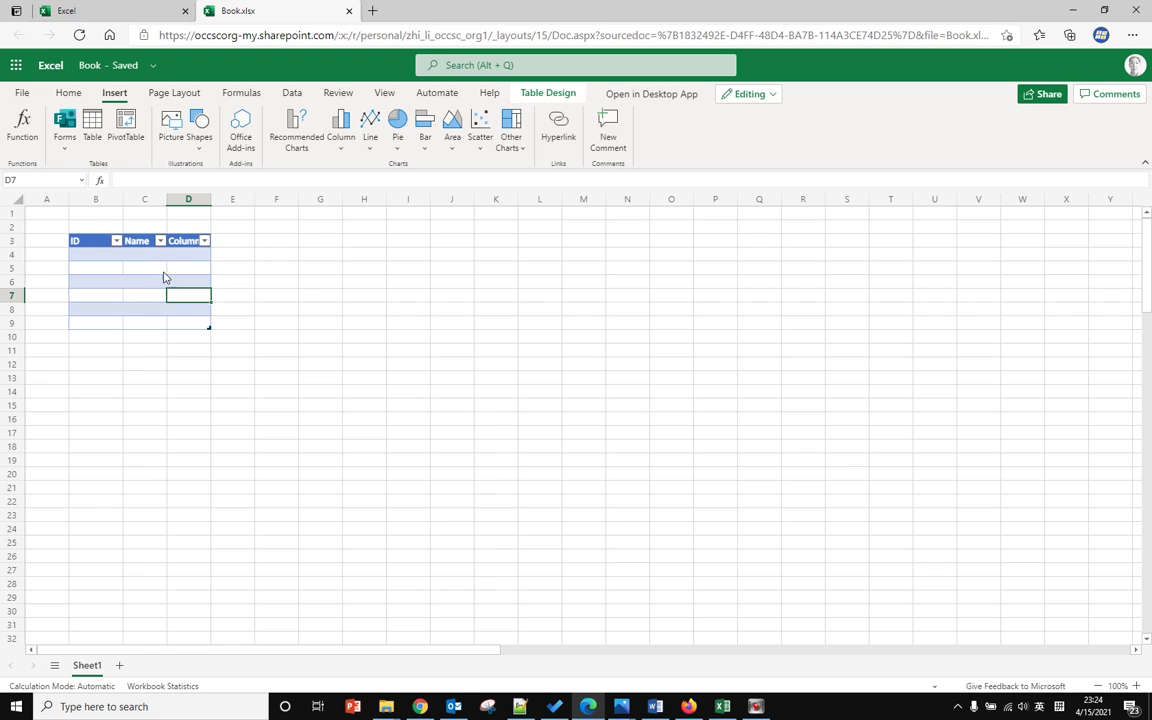
Insert a second table with headers at F3 and stretch it to H9
{"action": "left_click", "coordinate": [275, 242]}
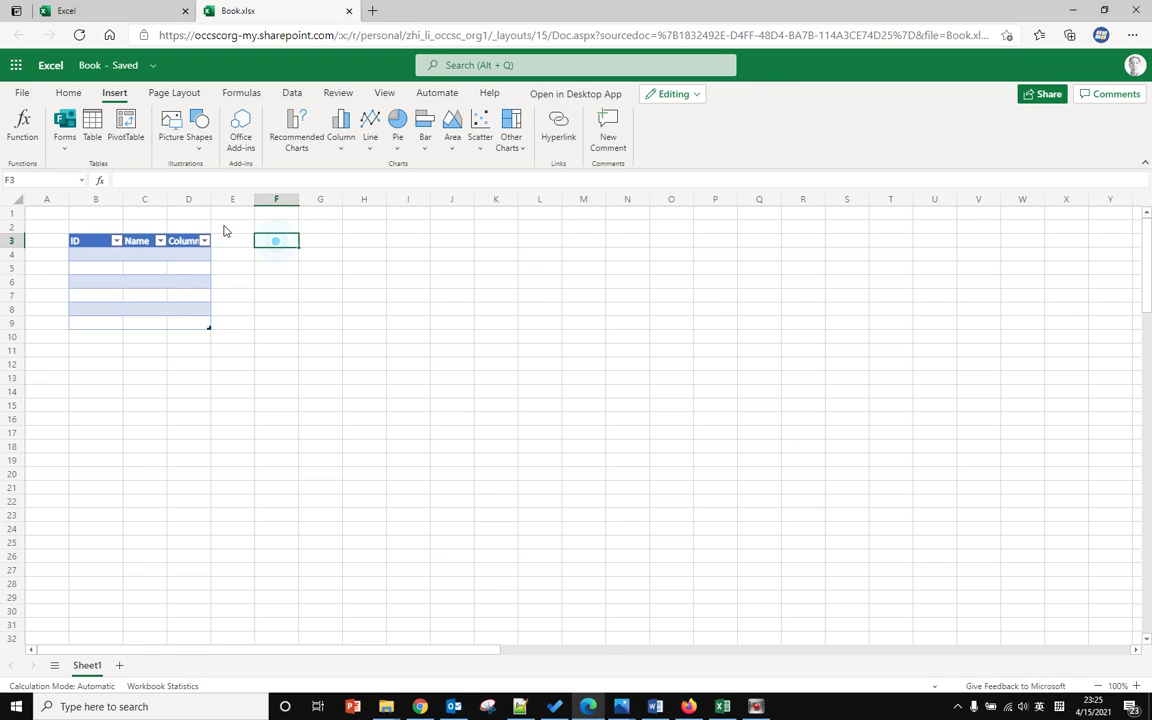
{"action": "left_click", "coordinate": [92, 128]}
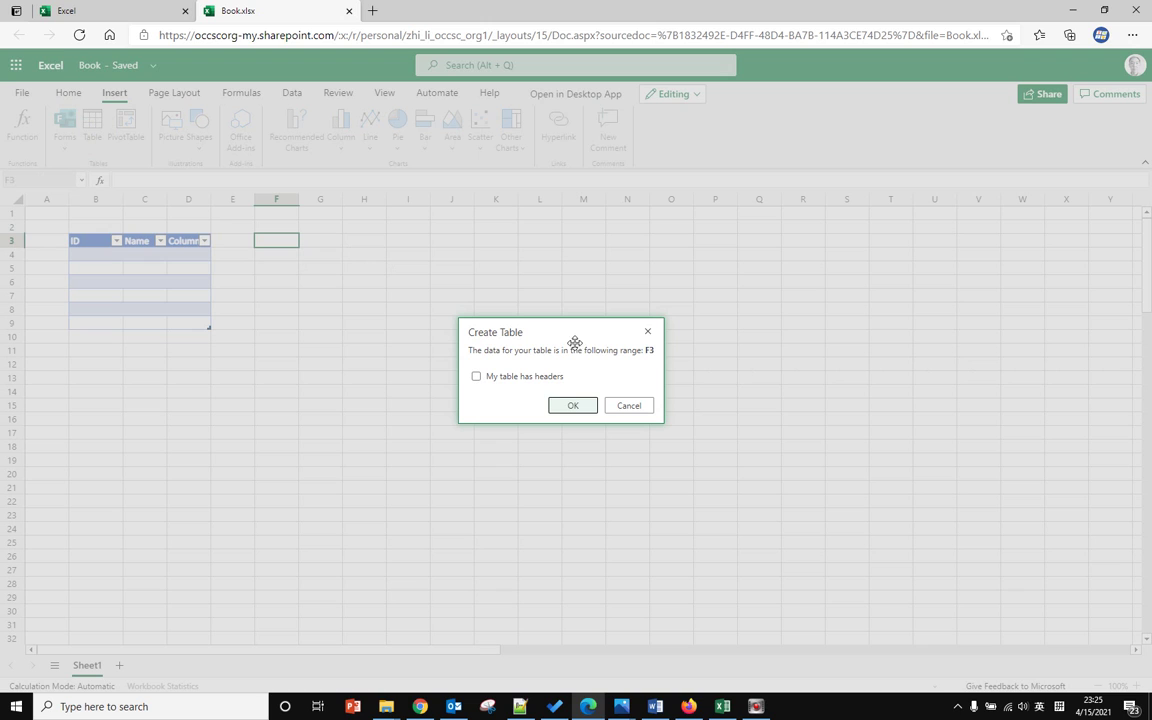
{"action": "left_click", "coordinate": [532, 378]}
{"action": "left_click", "coordinate": [571, 405]}
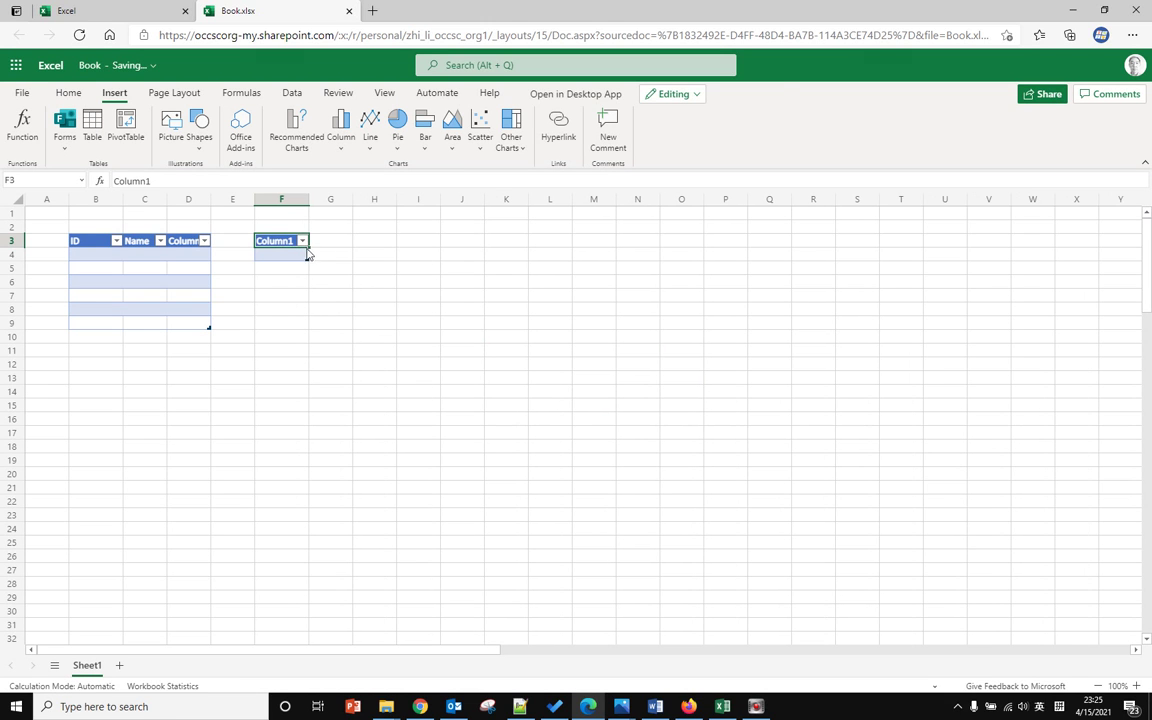
{"action": "left_click_drag", "start_coordinate": [306, 258], "coordinate": [382, 323]}
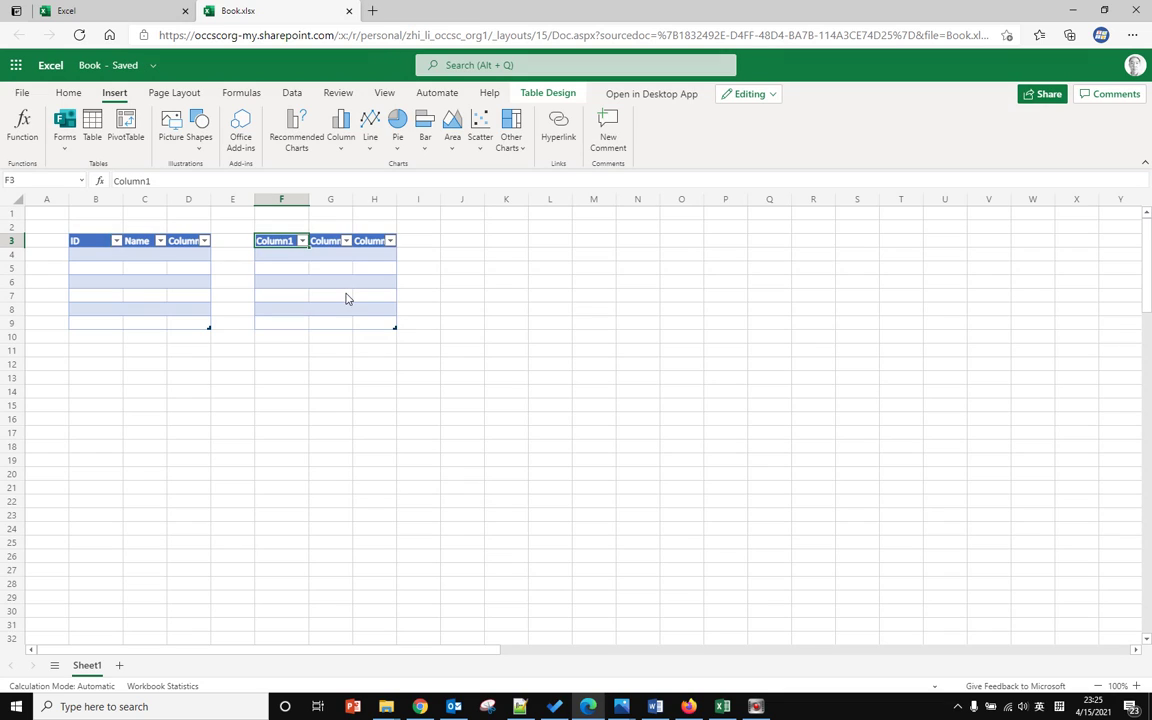
Rename the first table (B3:D9) to Student in the Table Design name box
{"action": "left_click", "coordinate": [120, 272]}
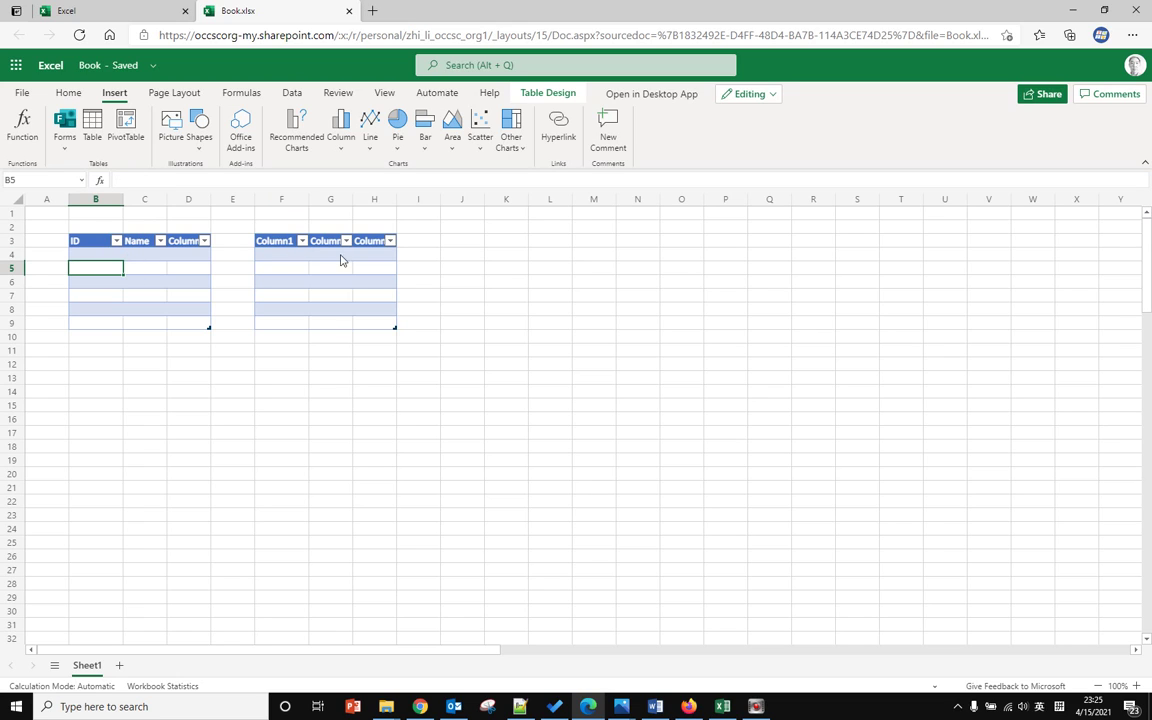
{"action": "left_click", "coordinate": [149, 256]}
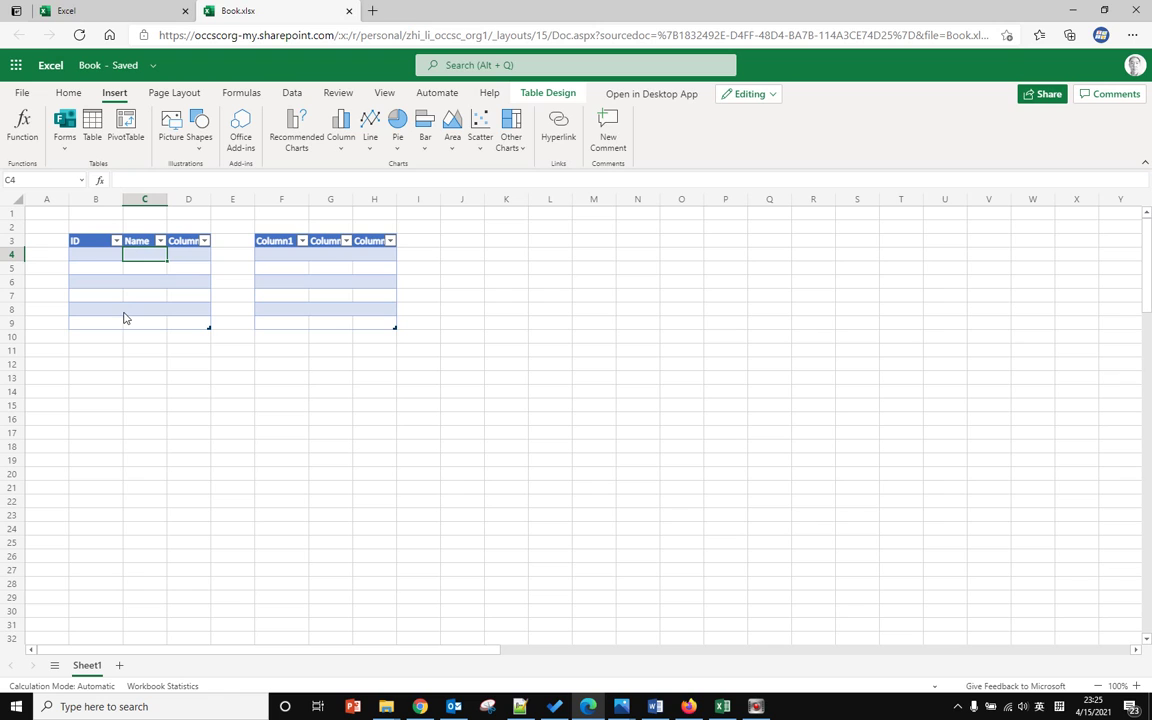
{"action": "left_click", "coordinate": [541, 93]}
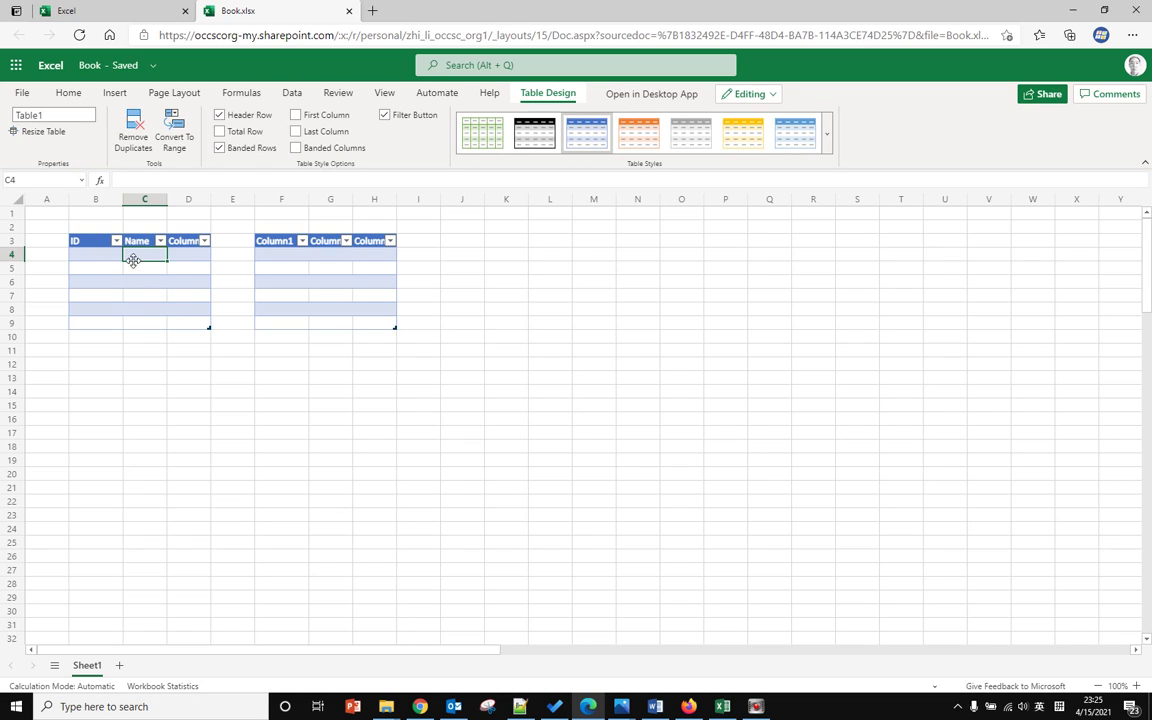
{"action": "left_click", "coordinate": [300, 282]}
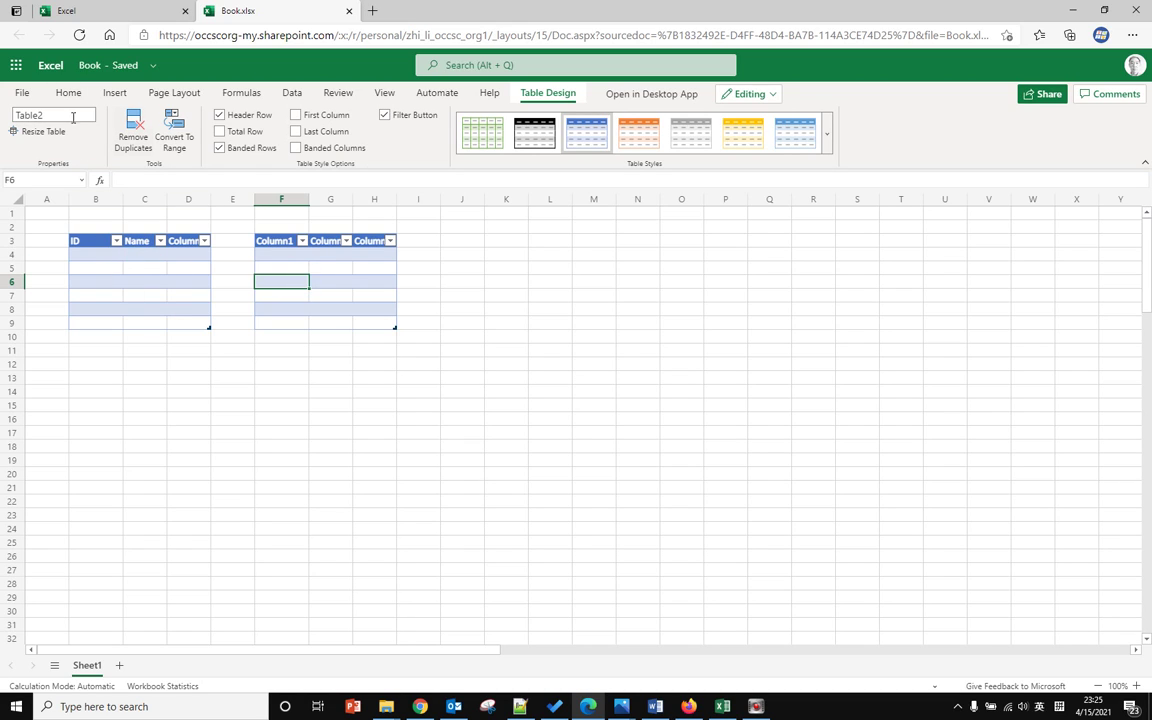
{"action": "left_click", "coordinate": [139, 281]}
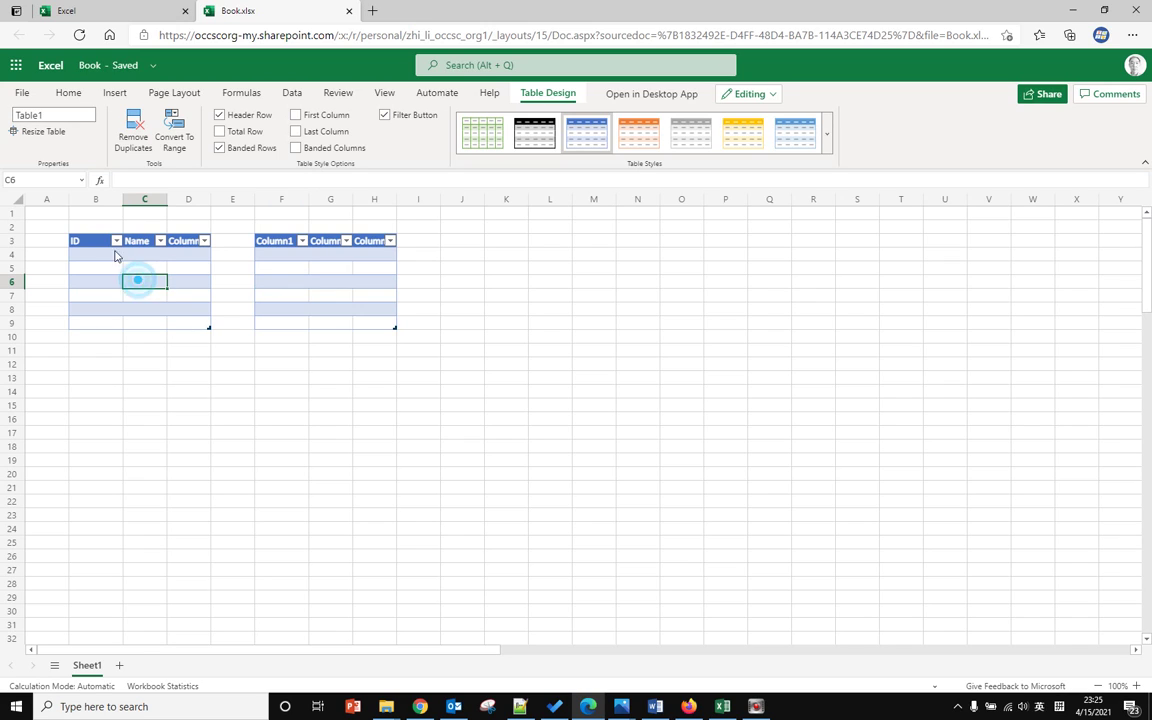
{"action": "left_click", "coordinate": [57, 116]}
{"action": "type", "text": "Student"}
Rename the second table (F3:H9) to Teacher
{"action": "left_click", "coordinate": [300, 308]}
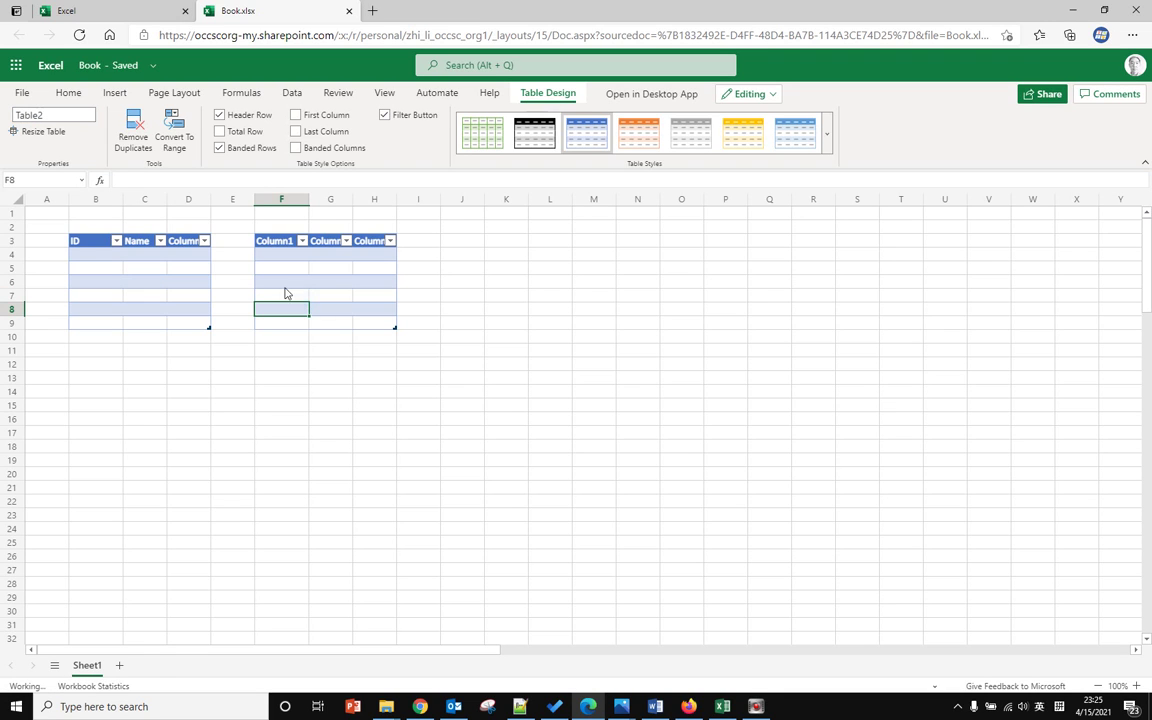
{"action": "left_click", "coordinate": [48, 116]}
{"action": "type", "text": "Te"}
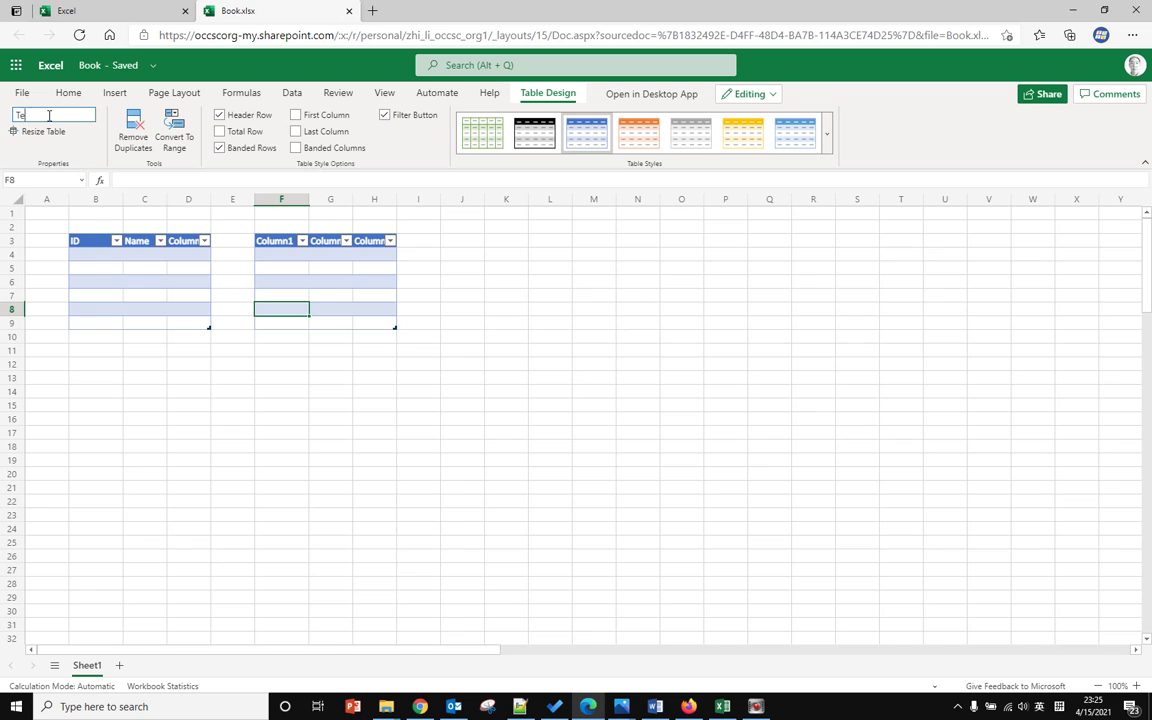
{"action": "type", "text": "acher"}
{"action": "left_click", "coordinate": [188, 293]}
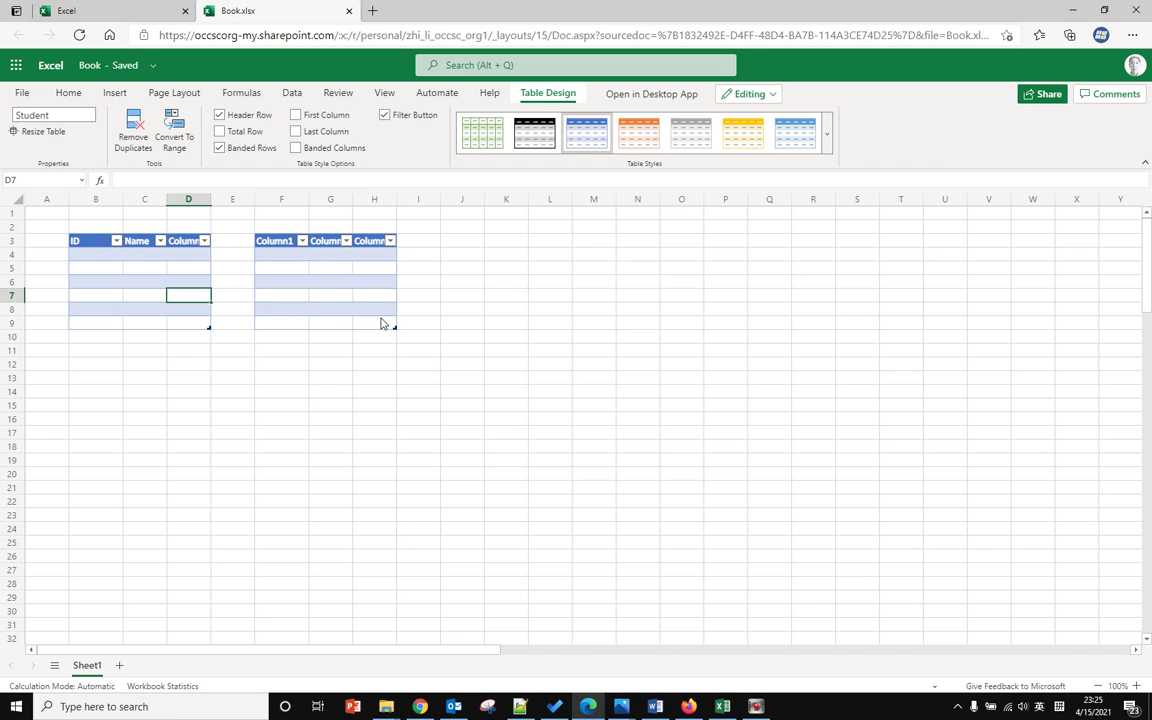
{"action": "left_click", "coordinate": [314, 266]}
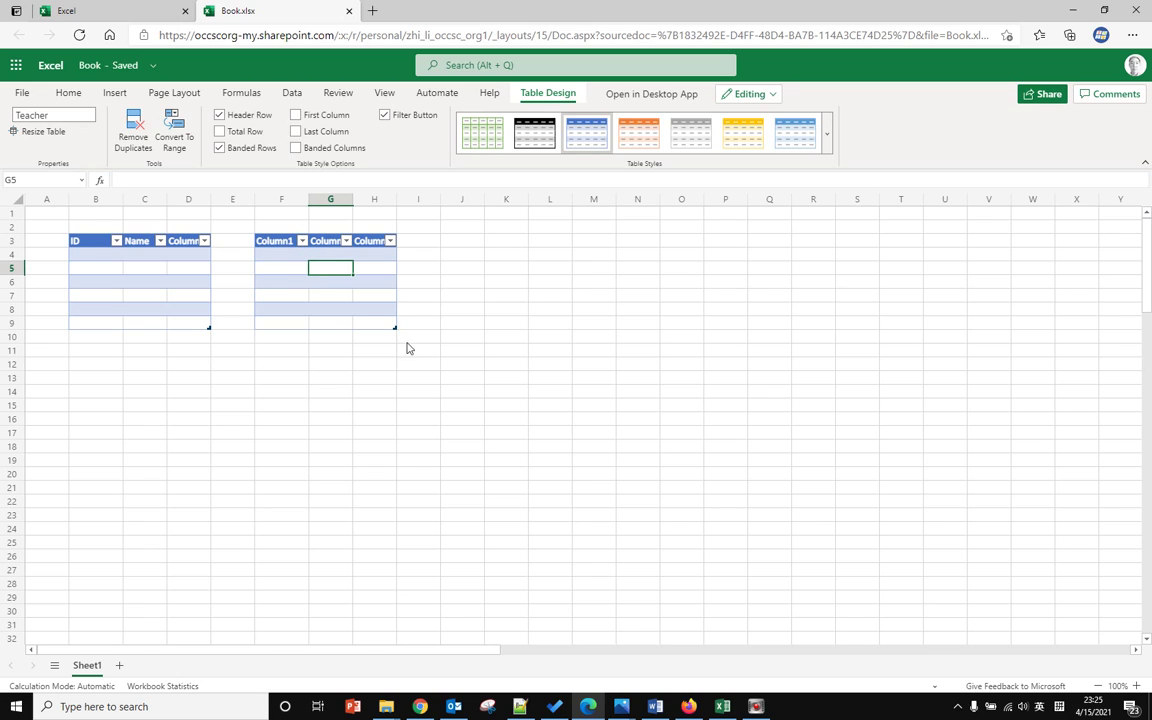
{"action": "left_click", "coordinate": [322, 349]}
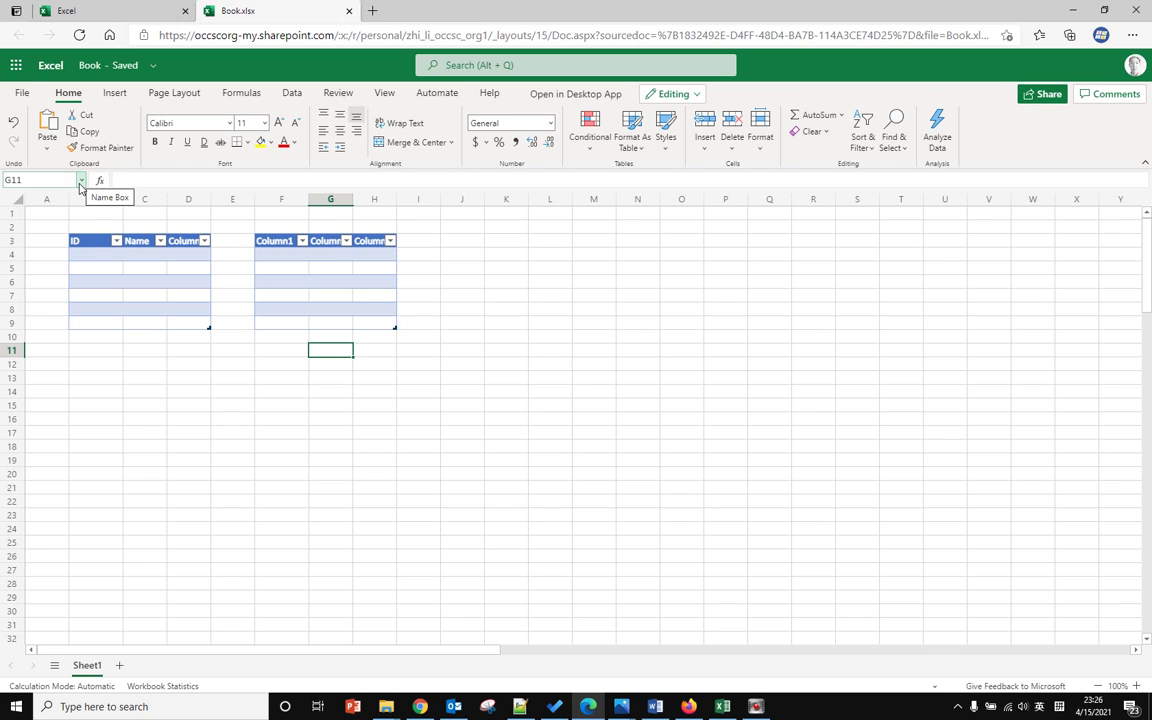
Select the Student table, then the Teacher table, from the Name Box dropdown
{"action": "left_click", "coordinate": [81, 181]}
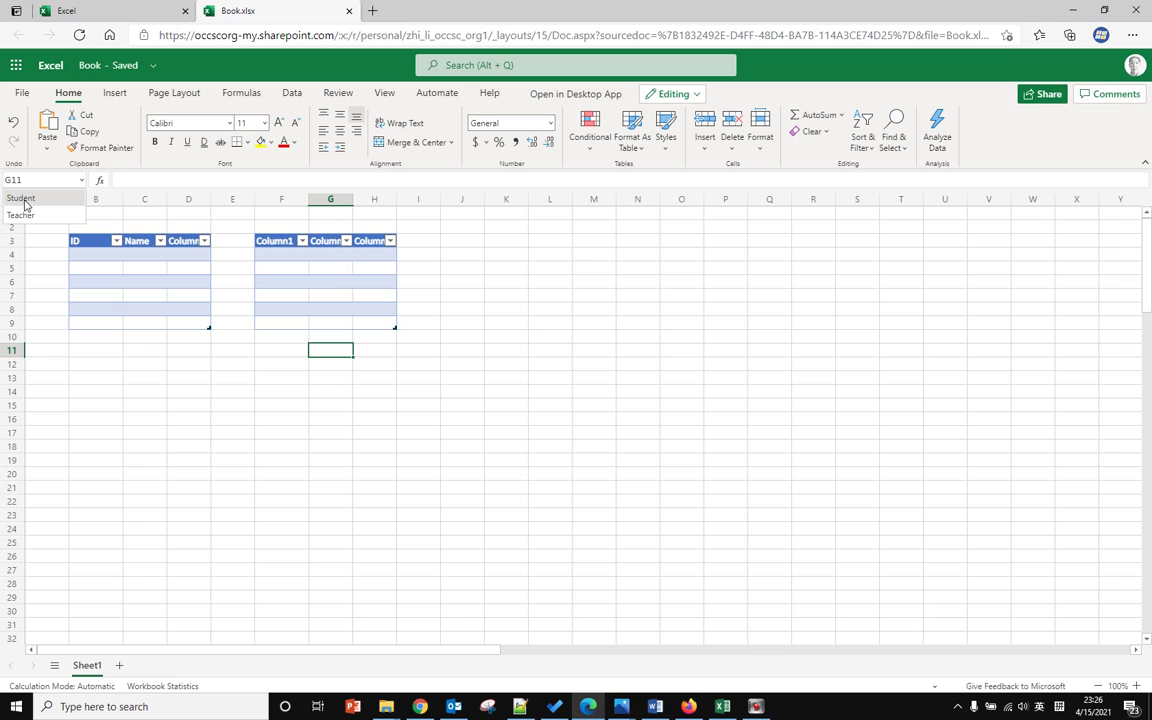
{"action": "left_click", "coordinate": [22, 198]}
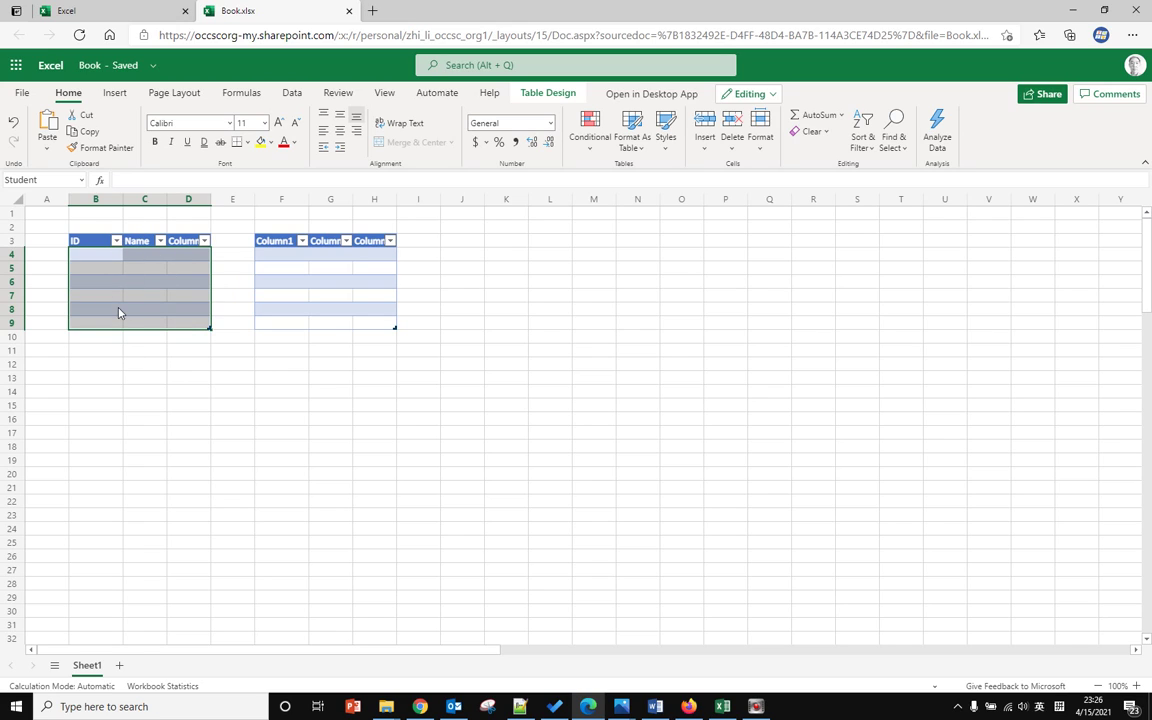
{"action": "left_click", "coordinate": [80, 180]}
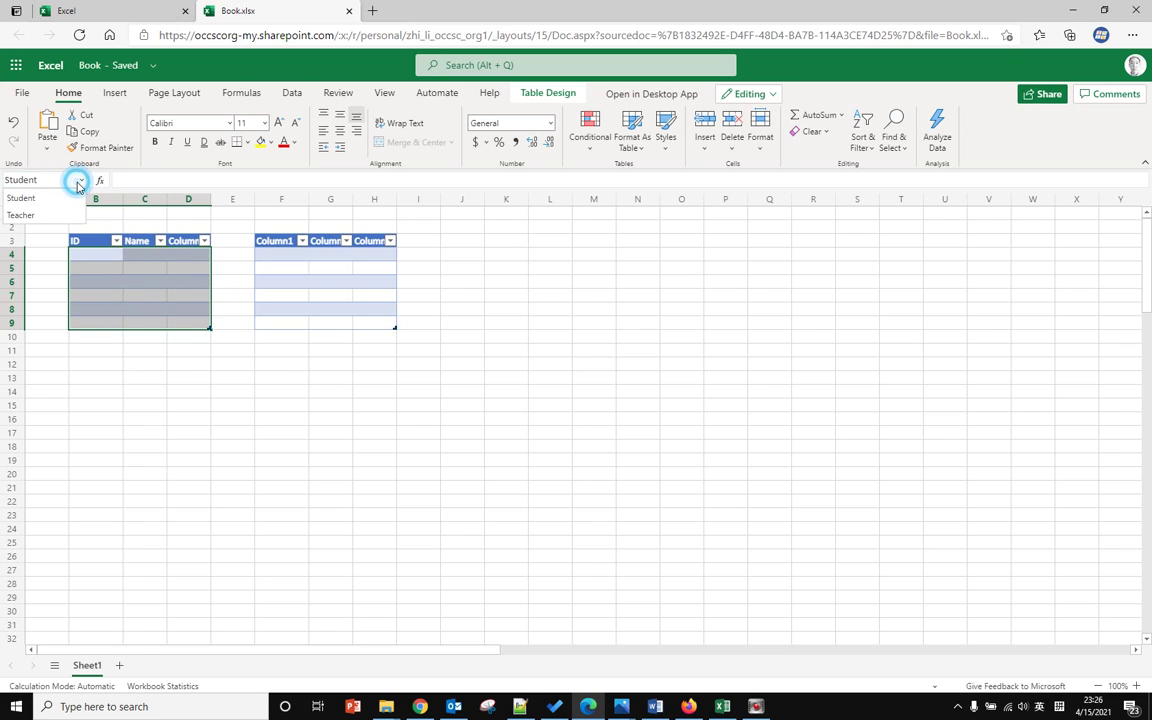
{"action": "left_click", "coordinate": [22, 217]}
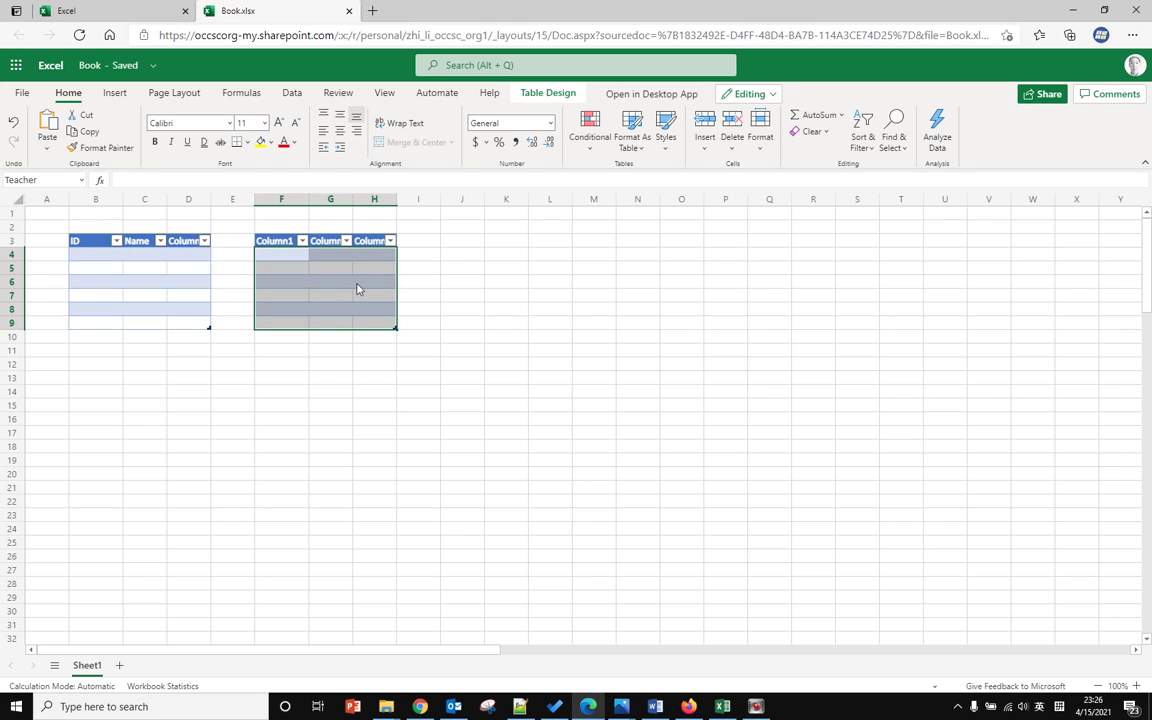